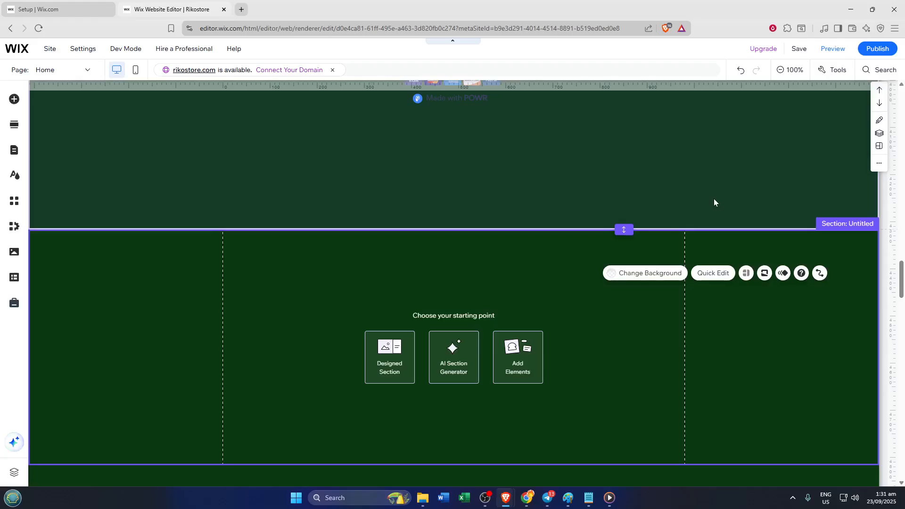
Search the editor for "slider" and open the Slider input elements that can be added to the site
{"action": "scroll", "coordinate": [714, 199], "scroll_direction": "down", "scroll_amount": 1}
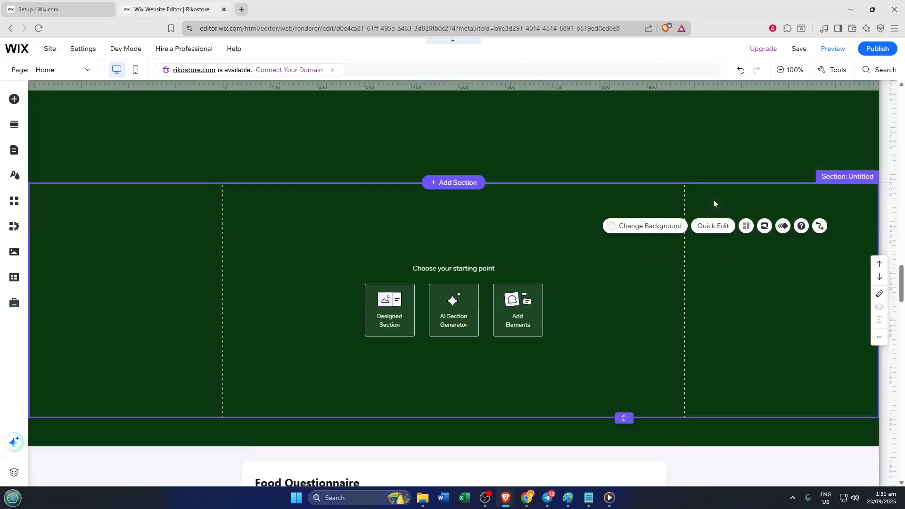
{"action": "scroll", "coordinate": [714, 199], "scroll_direction": "up", "scroll_amount": 1}
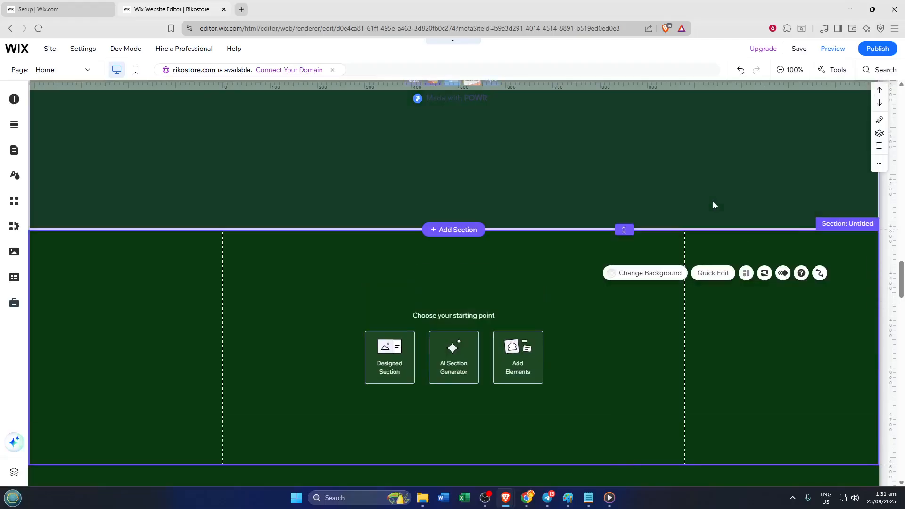
{"action": "left_click", "coordinate": [891, 71]}
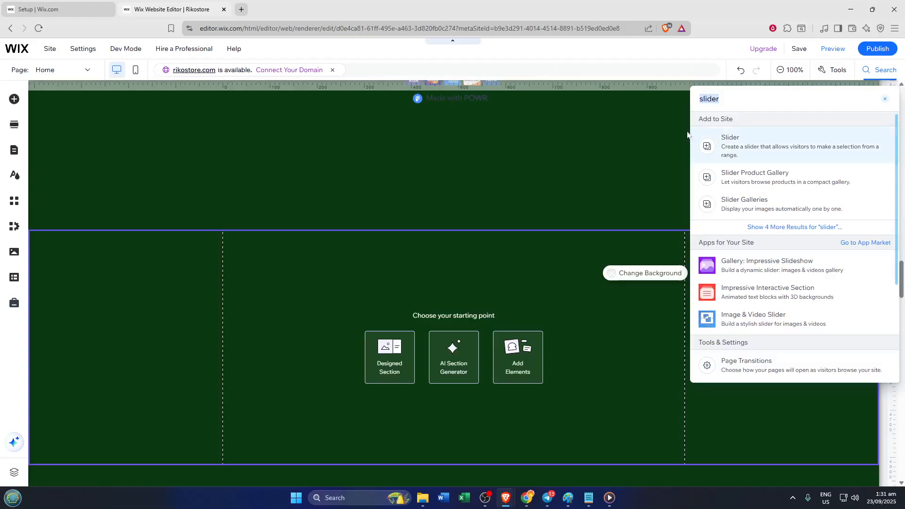
{"action": "left_click", "coordinate": [753, 143]}
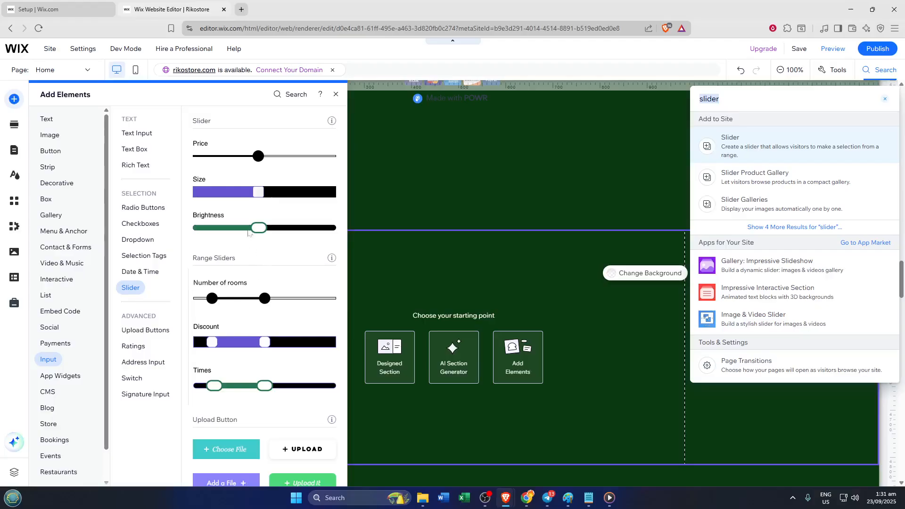
Add the Price slider to the empty untitled section and move it near the section's upper-left corner
{"action": "left_click", "coordinate": [232, 156]}
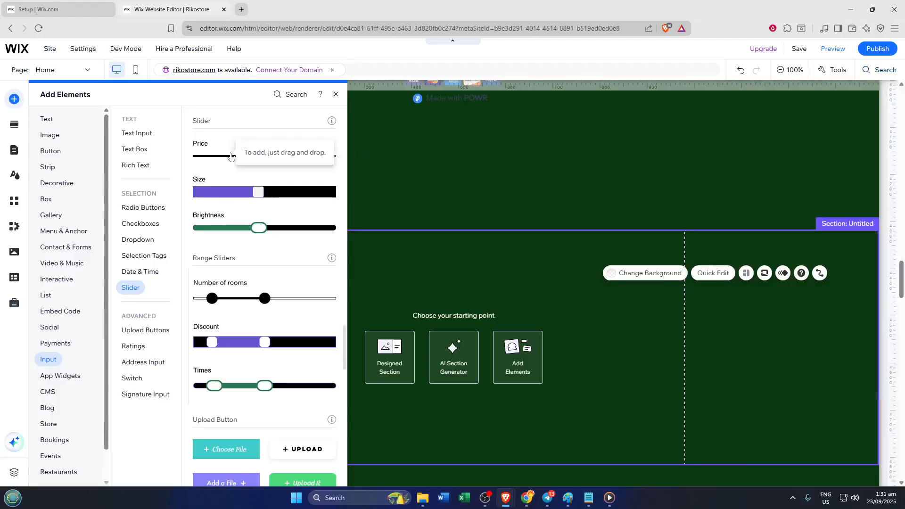
{"action": "left_click", "coordinate": [228, 157]}
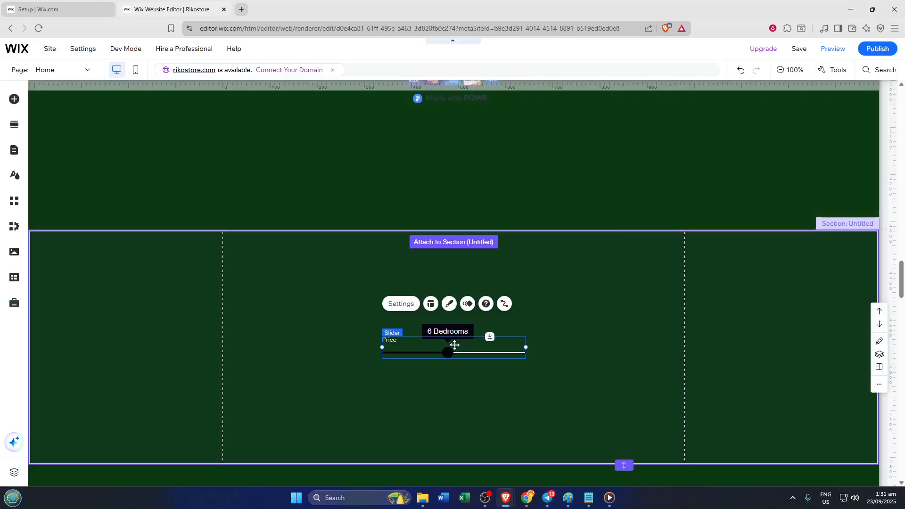
{"action": "left_click_drag", "start_coordinate": [434, 336], "coordinate": [298, 256]}
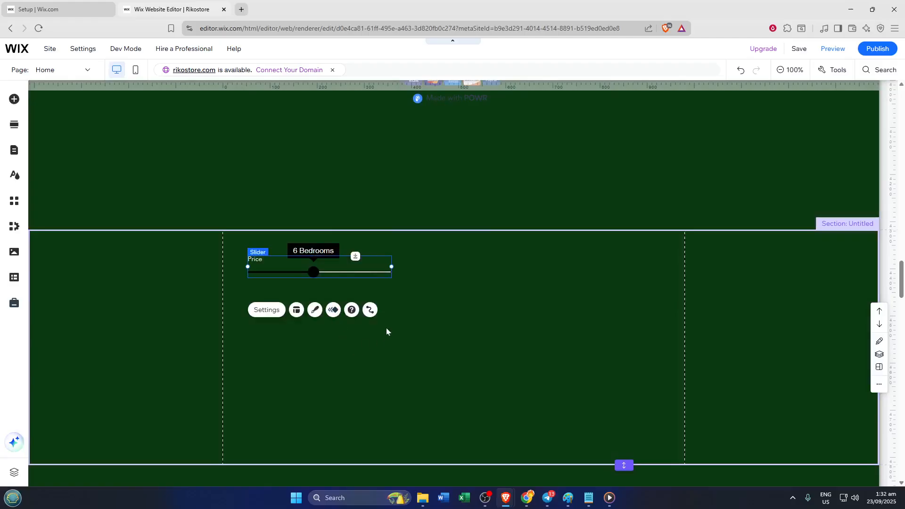
Compare the stepped and continuous types in the slider's settings and set the slider type to Continuous
{"action": "left_click", "coordinate": [268, 311]}
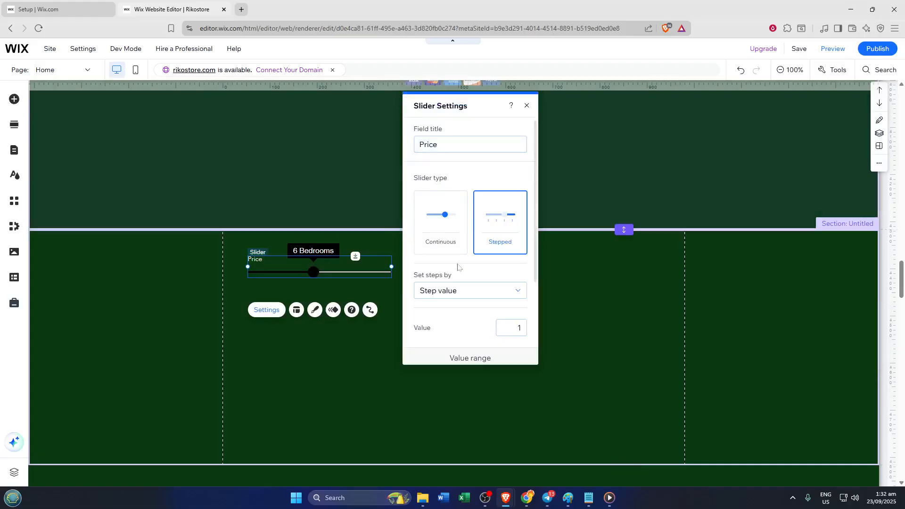
{"action": "left_click", "coordinate": [453, 234]}
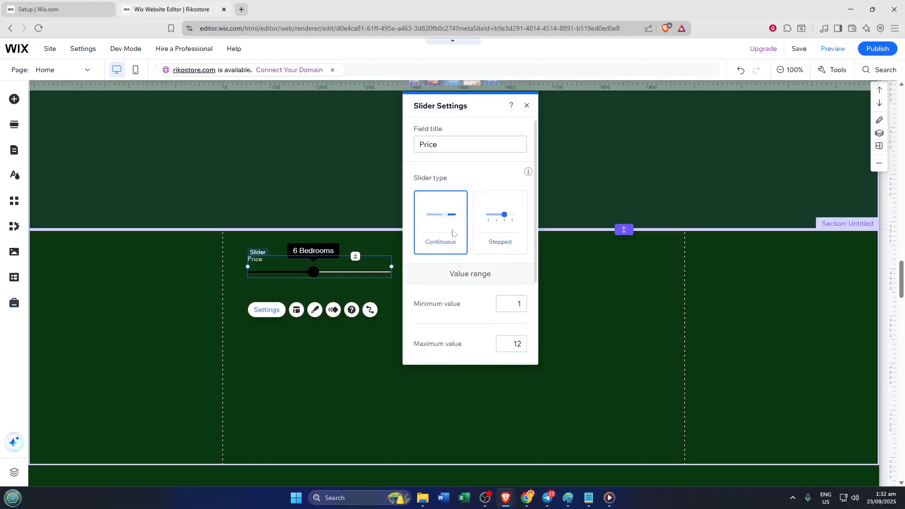
{"action": "left_click", "coordinate": [499, 229]}
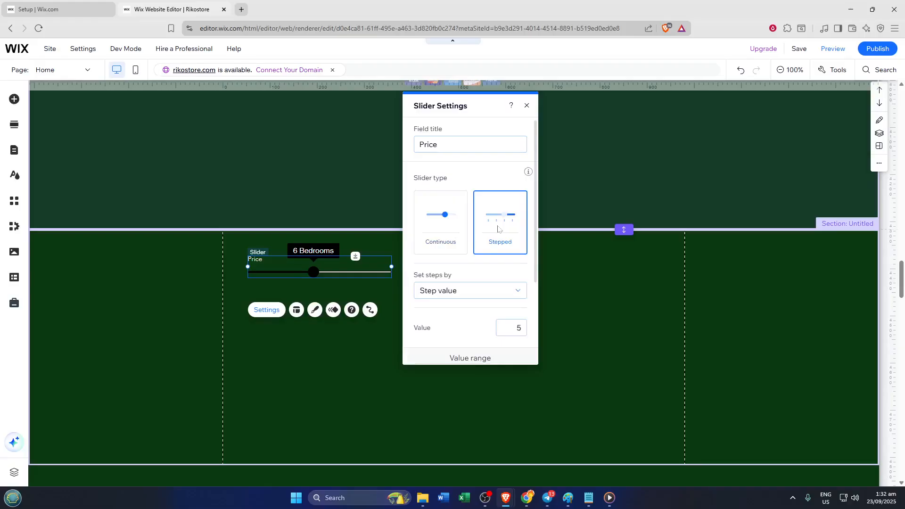
{"action": "scroll", "coordinate": [491, 302], "scroll_direction": "down", "scroll_amount": 1}
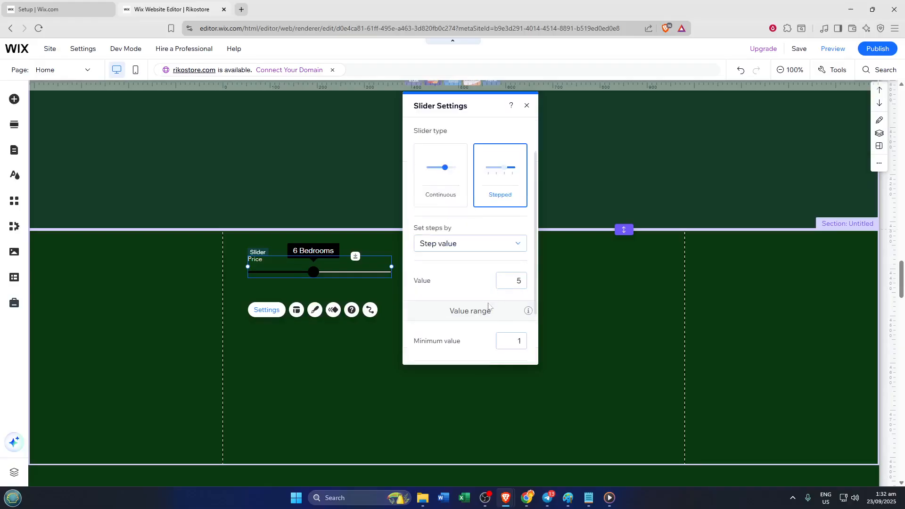
{"action": "left_click", "coordinate": [437, 191]}
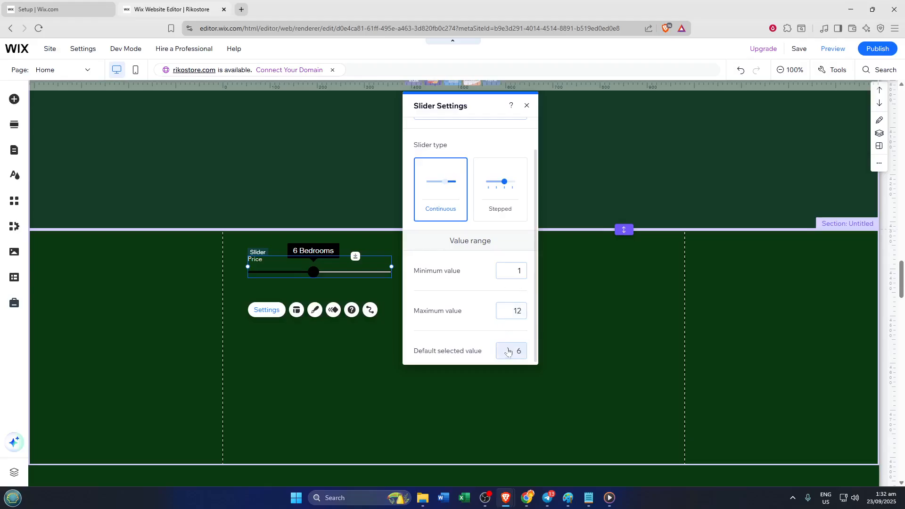
Change the slider's field title to "Ratings"
{"action": "scroll", "coordinate": [476, 213], "scroll_direction": "up", "scroll_amount": 1}
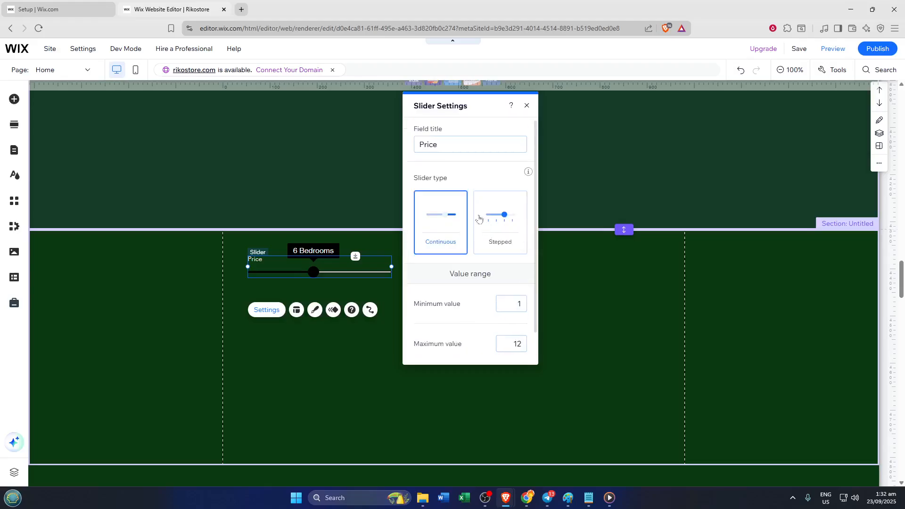
{"action": "double_click", "coordinate": [451, 150]}
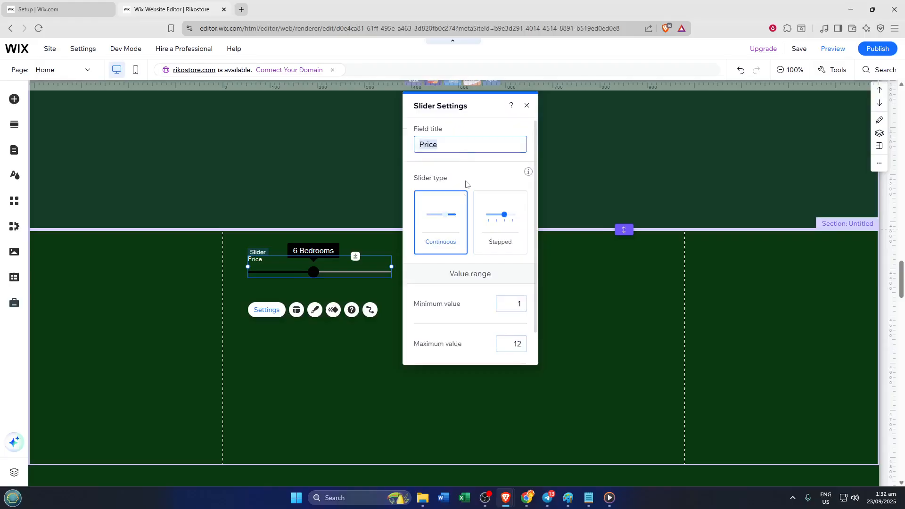
{"action": "type", "text": "Ratings"}
Set the slider's default selected value to 1 and close its settings
{"action": "scroll", "coordinate": [472, 201], "scroll_direction": "down", "scroll_amount": 1}
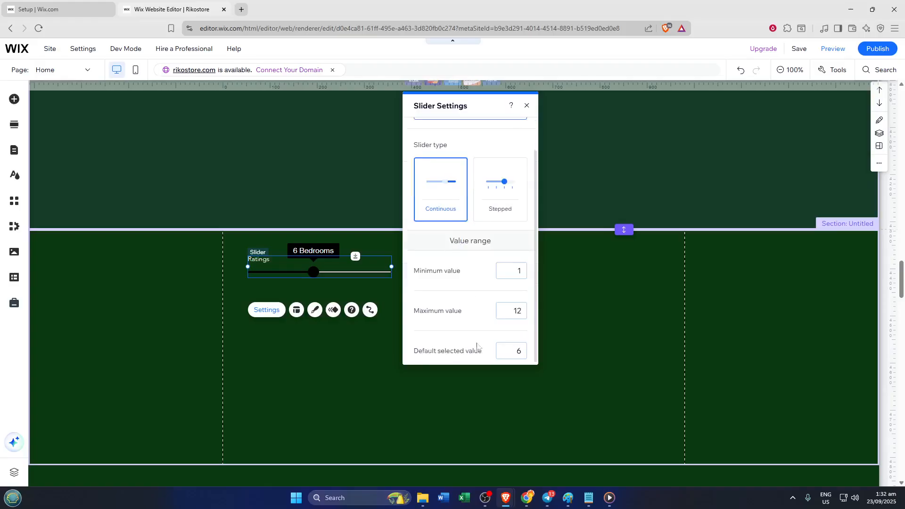
{"action": "left_click", "coordinate": [505, 358]}
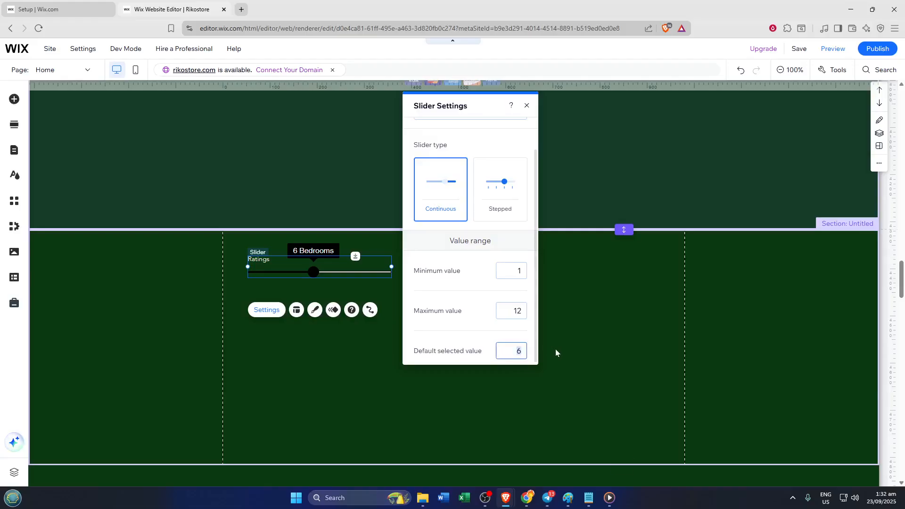
{"action": "type", "text": "1"}
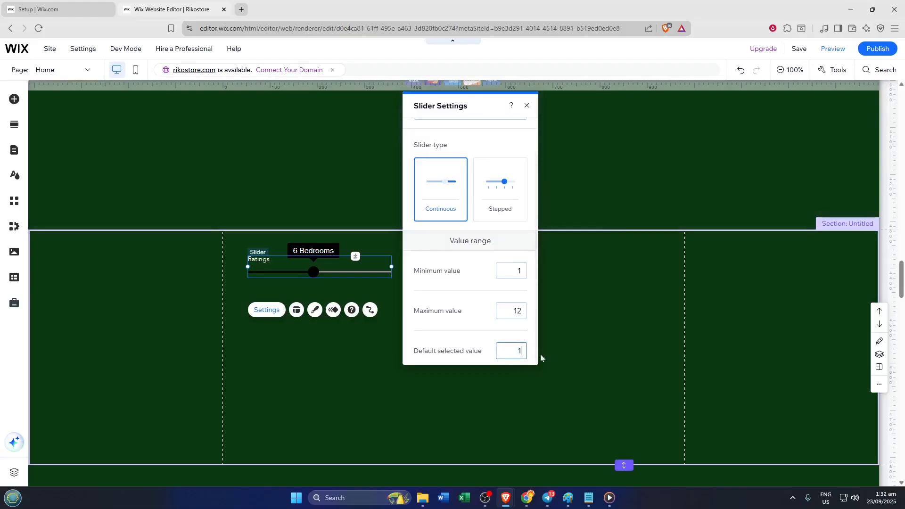
{"action": "left_click", "coordinate": [461, 350]}
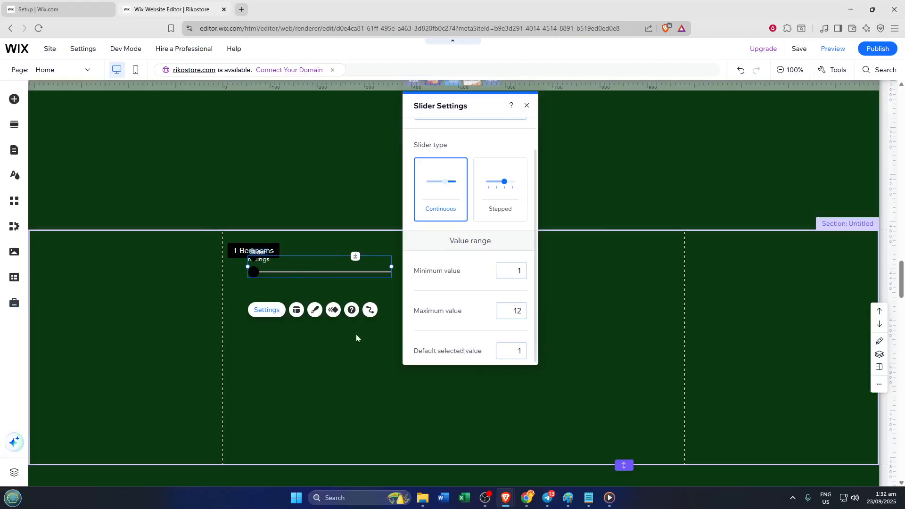
{"action": "left_click", "coordinate": [526, 106]}
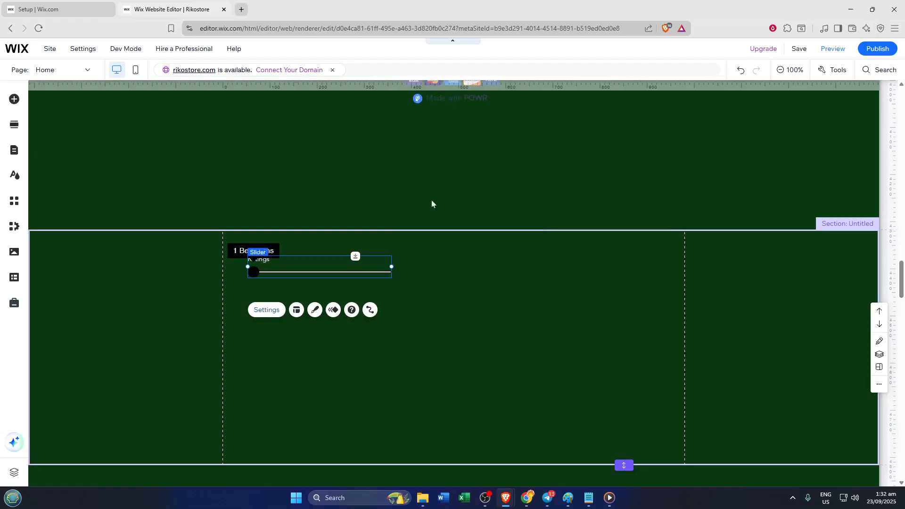
In the slider's layout, test the field title indent and return it to 0 px, and set the space between slider and title to 5 px
{"action": "left_click", "coordinate": [296, 311]}
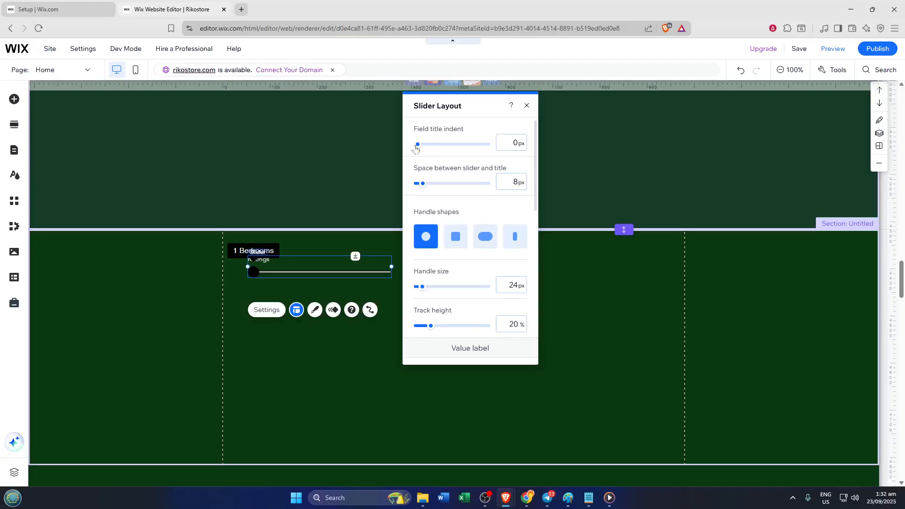
{"action": "left_click_drag", "start_coordinate": [417, 145], "coordinate": [453, 148]}
{"action": "left_click_drag", "start_coordinate": [396, 153], "coordinate": [353, 154]}
{"action": "mouse_move", "coordinate": [422, 184]}
{"action": "left_mouse_down"}
{"action": "mouse_move", "coordinate": [469, 187]}
{"action": "mouse_move", "coordinate": [417, 192]}
{"action": "left_mouse_up"}
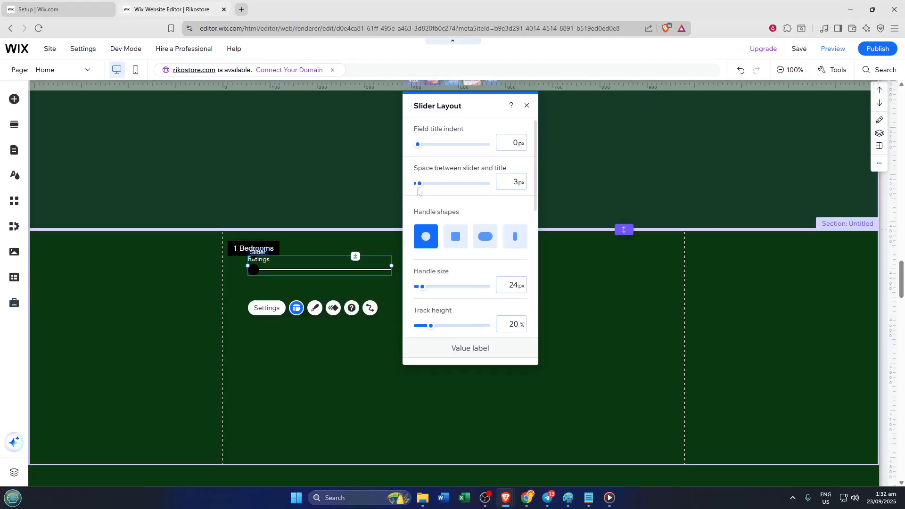
{"action": "left_click_drag", "start_coordinate": [417, 189], "coordinate": [419, 200]}
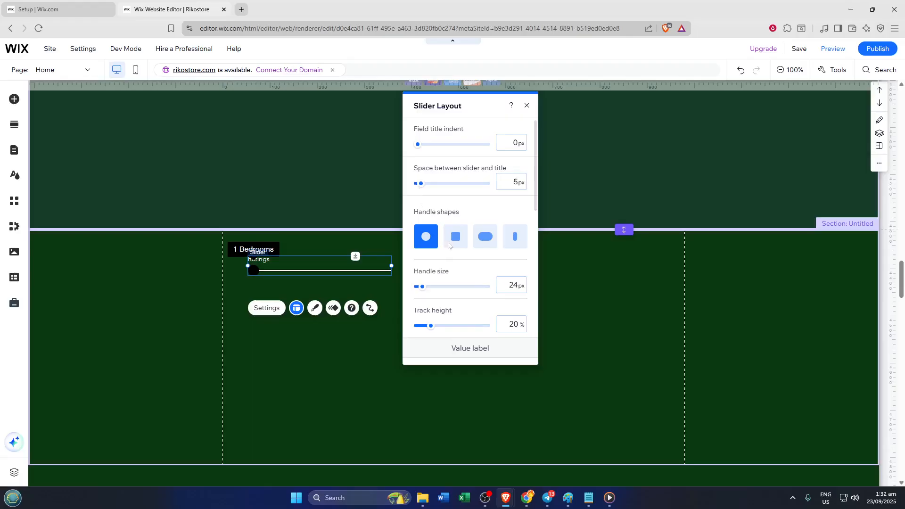
Try the square, wide pill and narrow pill handle shapes on the slider with a handle size of 20 px
{"action": "left_click", "coordinate": [456, 240]}
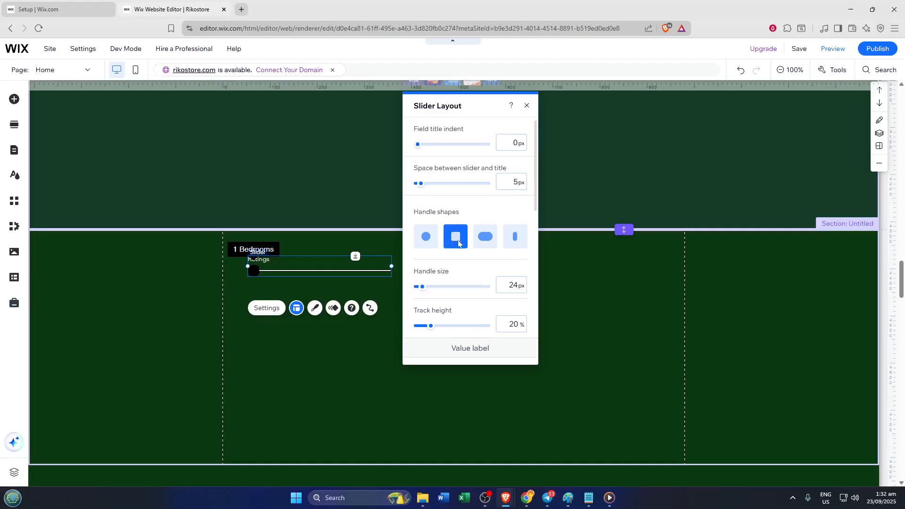
{"action": "left_click", "coordinate": [480, 241]}
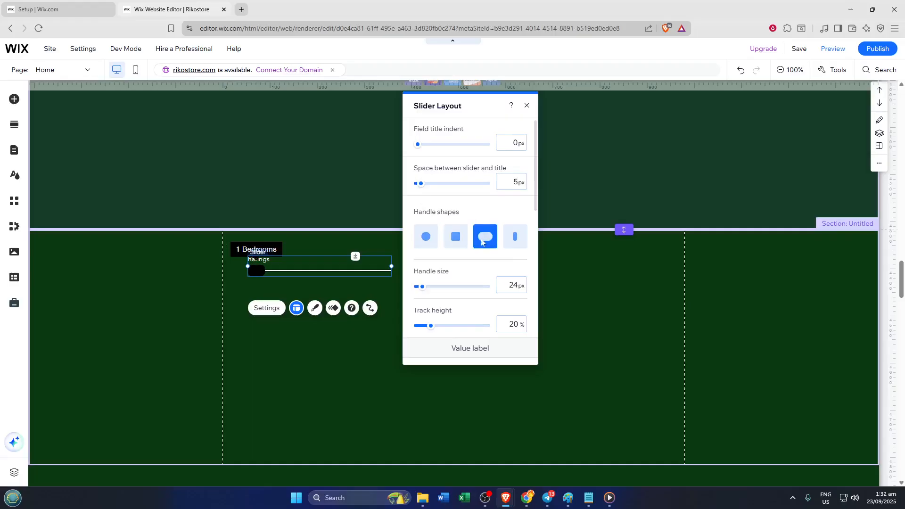
{"action": "left_click", "coordinate": [512, 242]}
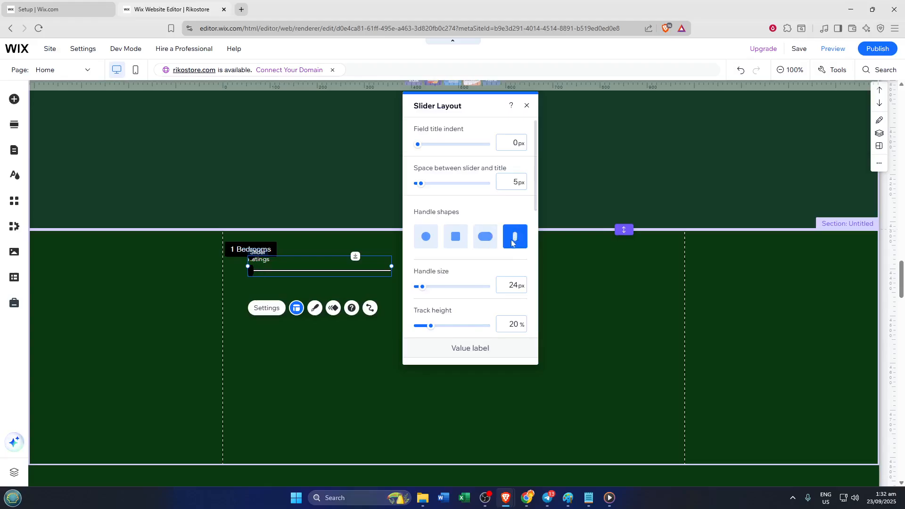
{"action": "left_click", "coordinate": [492, 245]}
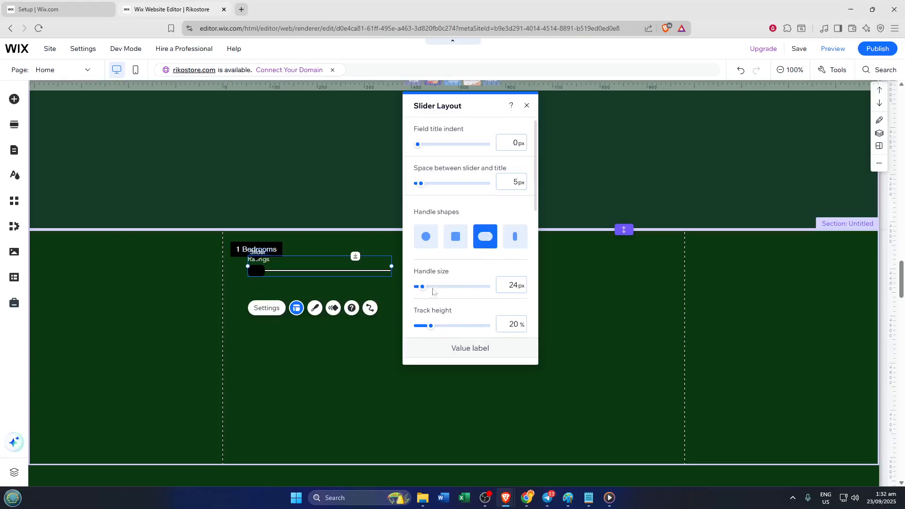
{"action": "mouse_move", "coordinate": [429, 291]}
{"action": "left_mouse_down"}
{"action": "mouse_move", "coordinate": [457, 292]}
{"action": "mouse_move", "coordinate": [416, 298]}
{"action": "left_mouse_up"}
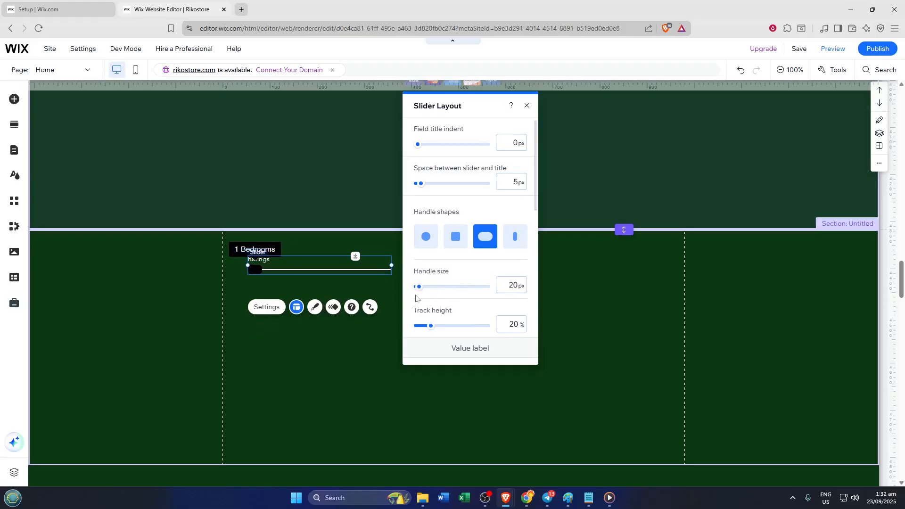
{"action": "left_click", "coordinate": [459, 242]}
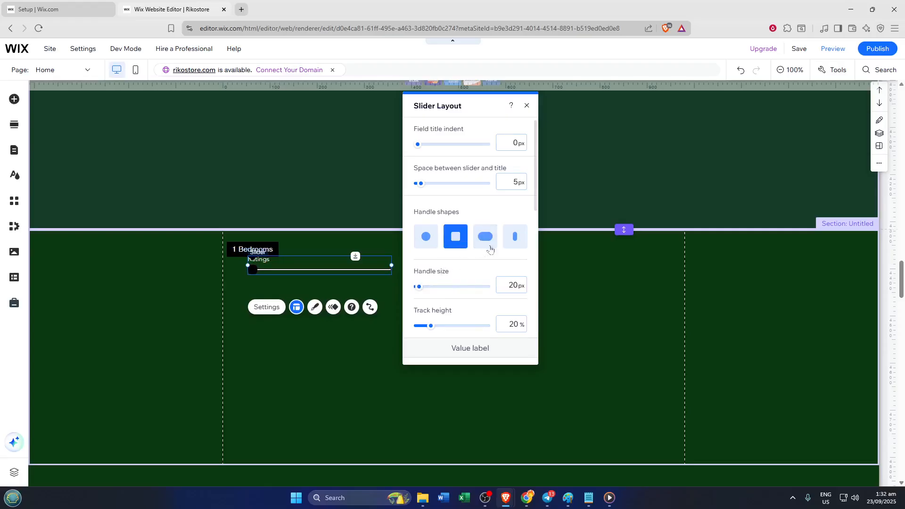
Give the slider a narrow upright pill handle 40 px in size, set the track height to 23%, and close the layout options
{"action": "left_click", "coordinate": [514, 241]}
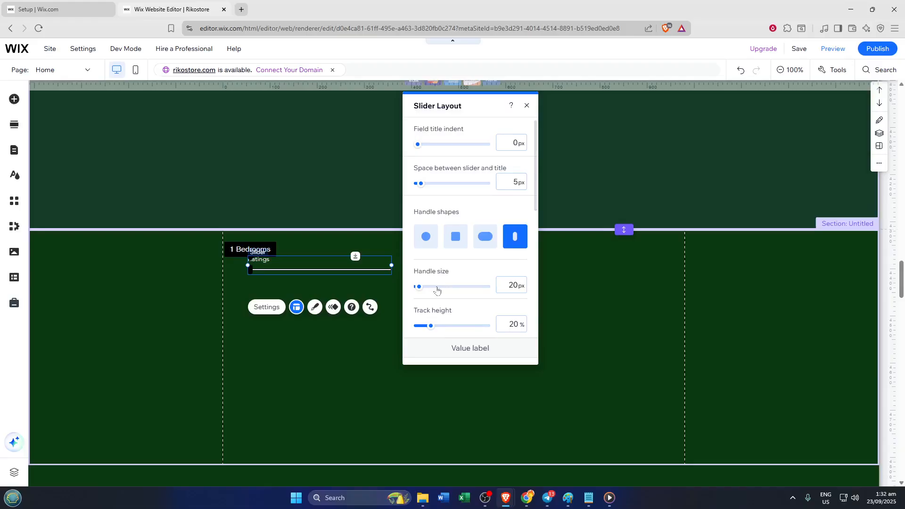
{"action": "mouse_move", "coordinate": [419, 287]}
{"action": "left_mouse_down"}
{"action": "mouse_move", "coordinate": [444, 289]}
{"action": "mouse_move", "coordinate": [435, 291]}
{"action": "left_mouse_up"}
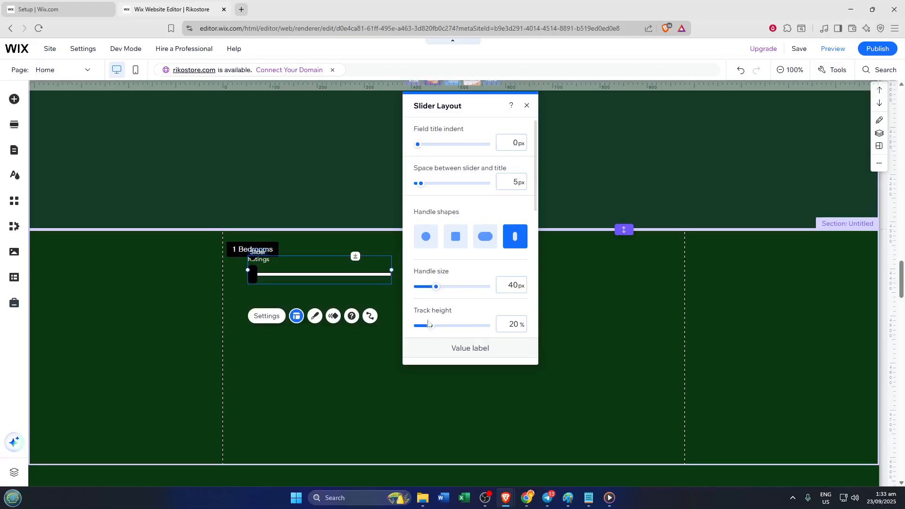
{"action": "mouse_move", "coordinate": [430, 328]}
{"action": "left_mouse_down"}
{"action": "mouse_move", "coordinate": [418, 329]}
{"action": "mouse_move", "coordinate": [432, 328]}
{"action": "left_mouse_up"}
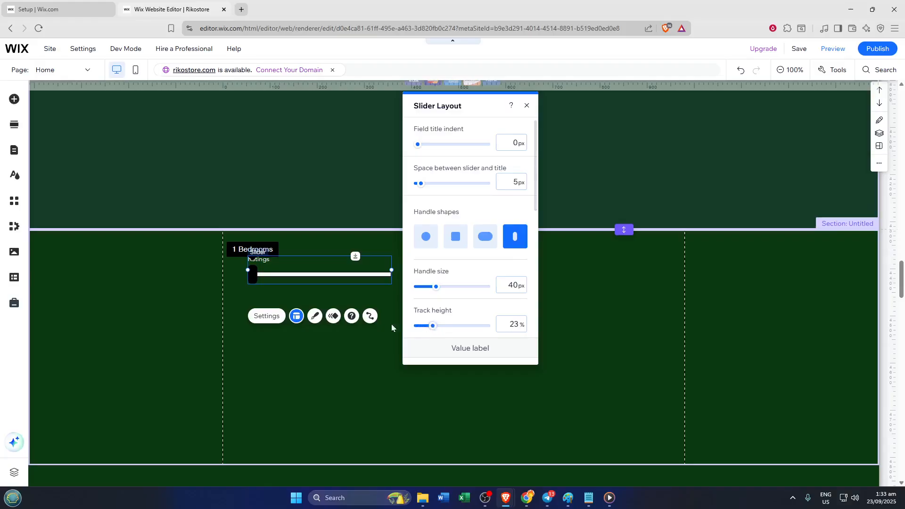
{"action": "left_click", "coordinate": [325, 345]}
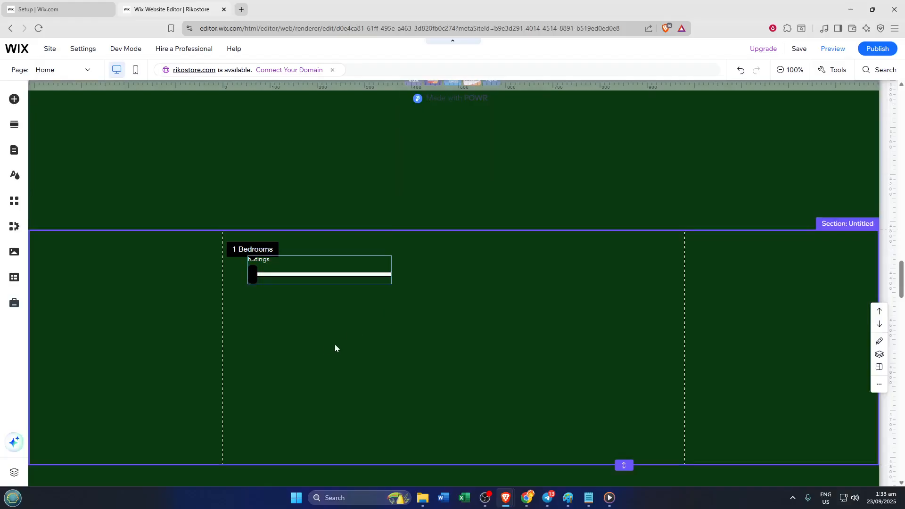